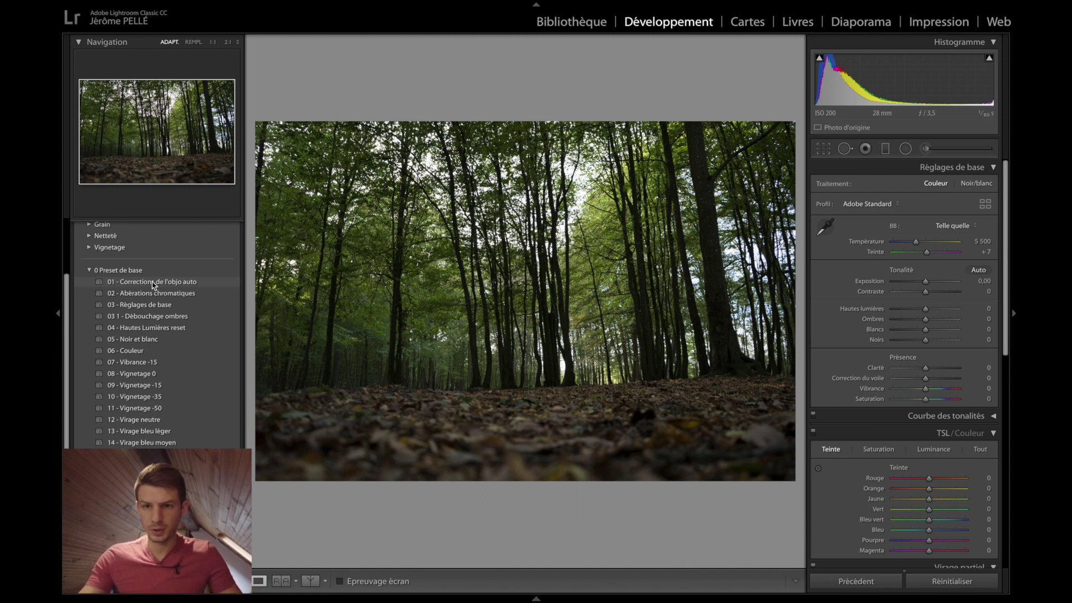
Apply the '03 Réglages de base' and '03 1 Débouchage ombres' presets for highlights -100 and shadows +100
{"action": "left_click", "coordinate": [153, 283]}
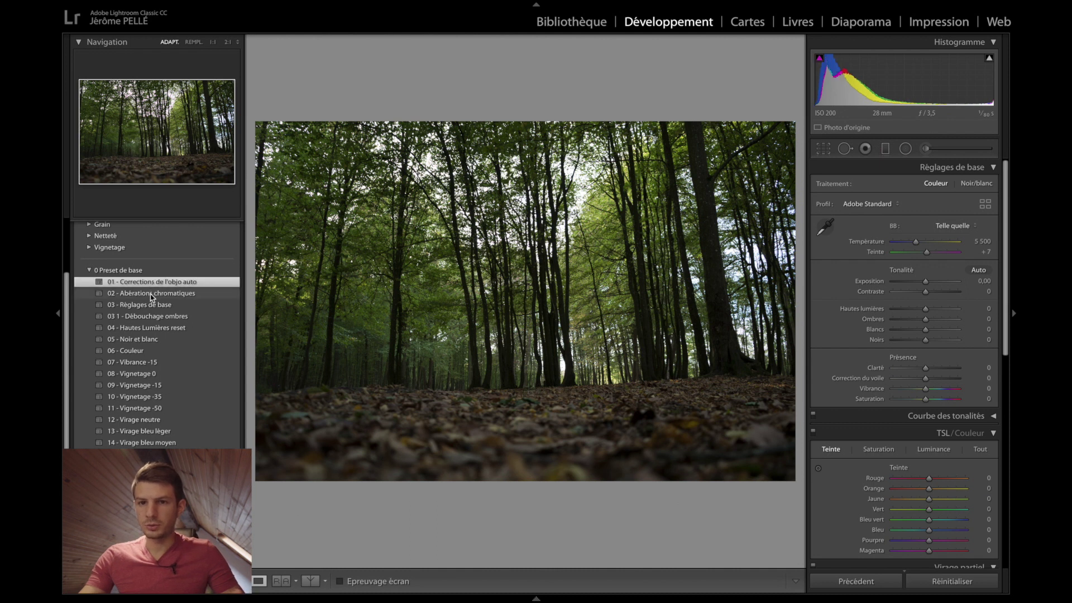
{"action": "left_click", "coordinate": [150, 293]}
{"action": "left_click", "coordinate": [155, 310]}
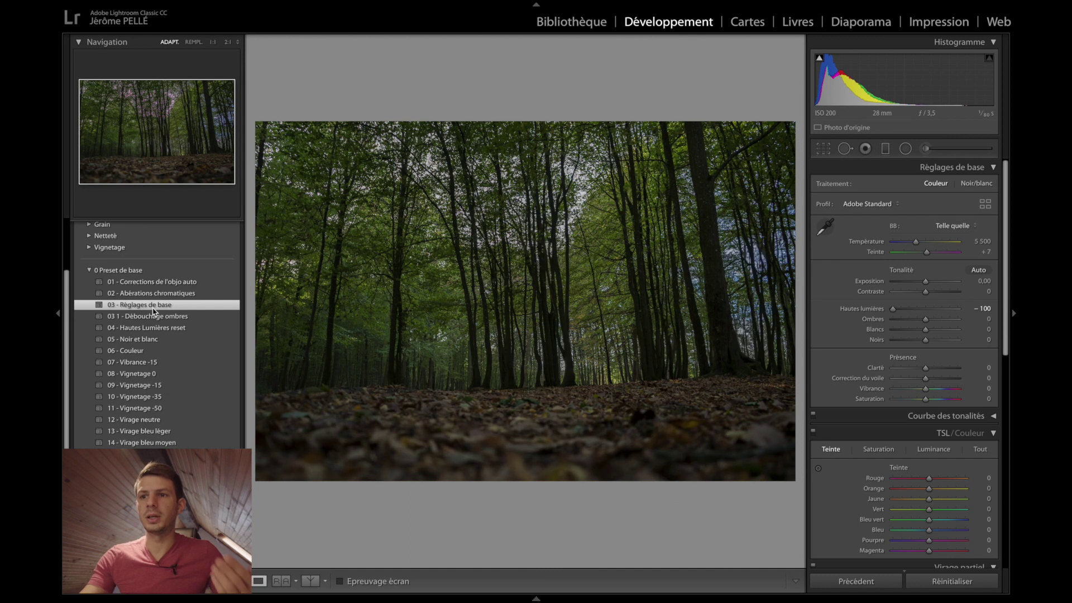
{"action": "left_click", "coordinate": [154, 317]}
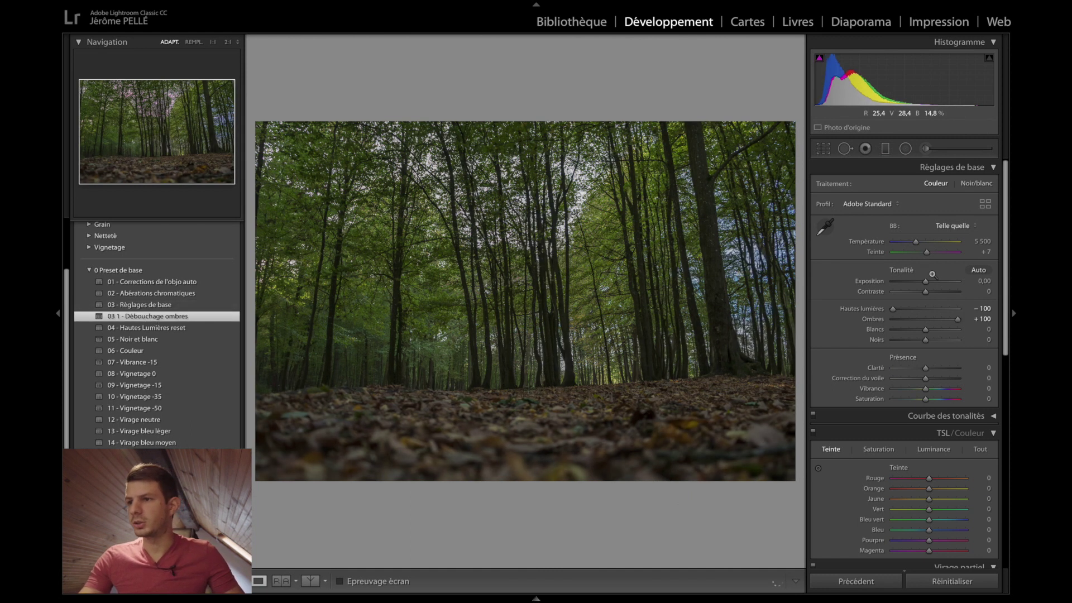
Raise the exposure to +1,50
{"action": "left_click", "coordinate": [985, 281]}
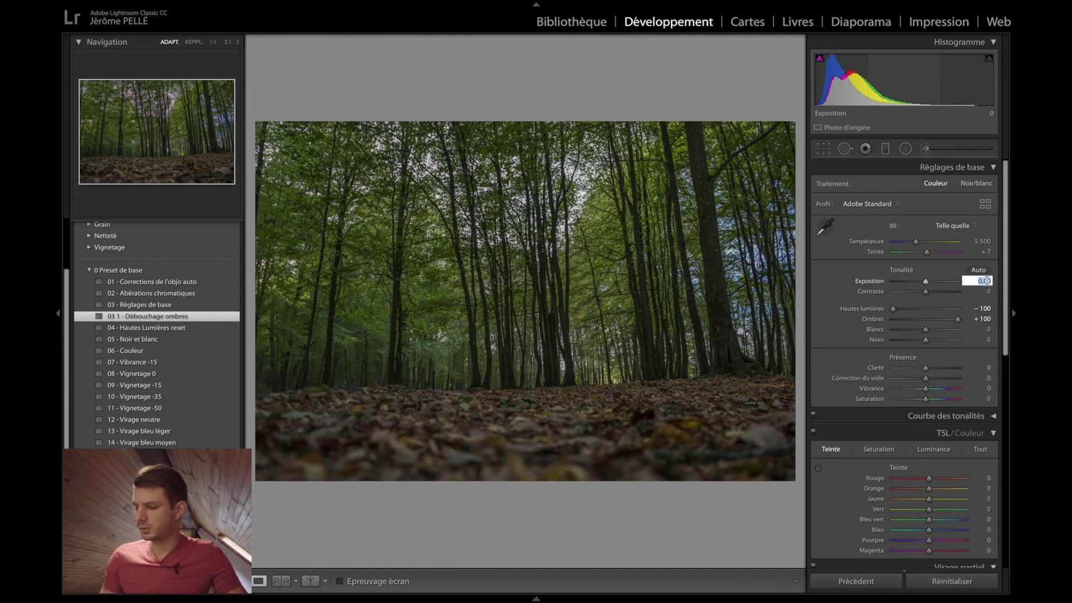
{"action": "type", "text": "1"}
{"action": "key", "text": "Return"}
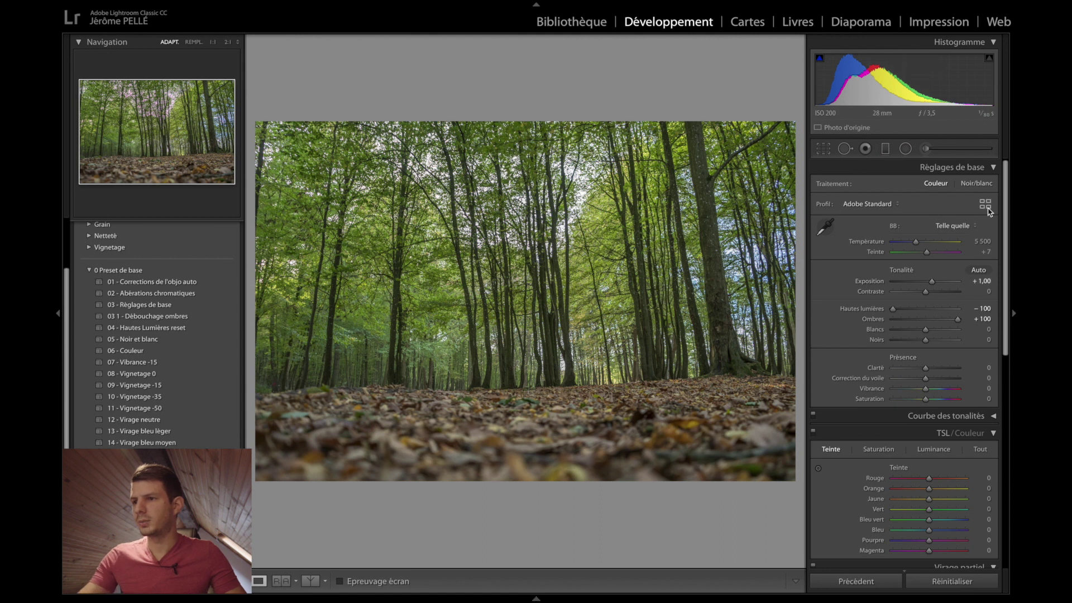
{"action": "left_click", "coordinate": [985, 281]}
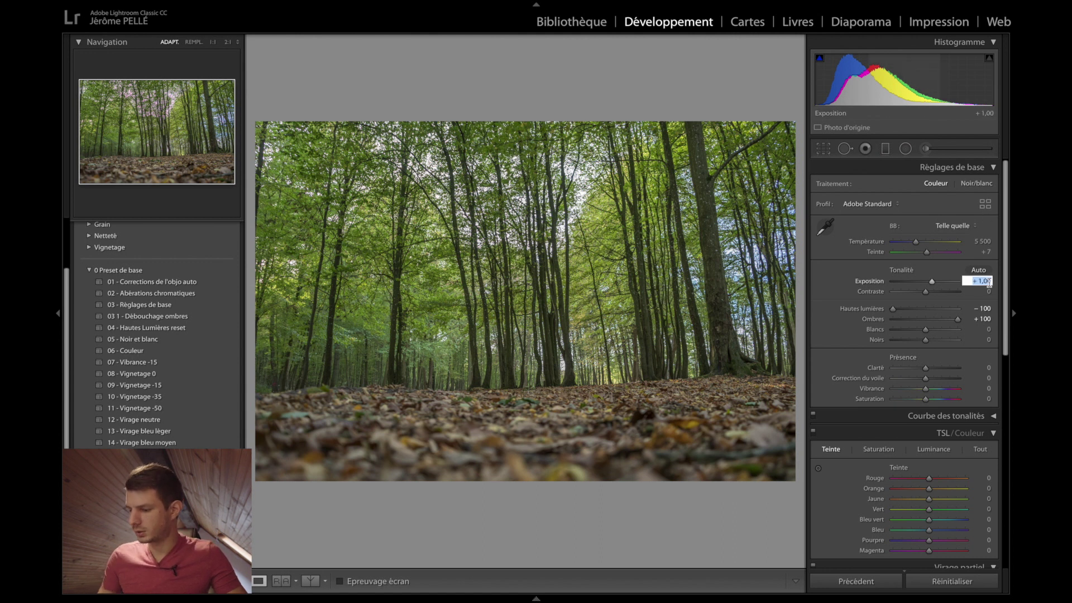
{"action": "type", "text": "1,5"}
{"action": "key", "text": "Return"}
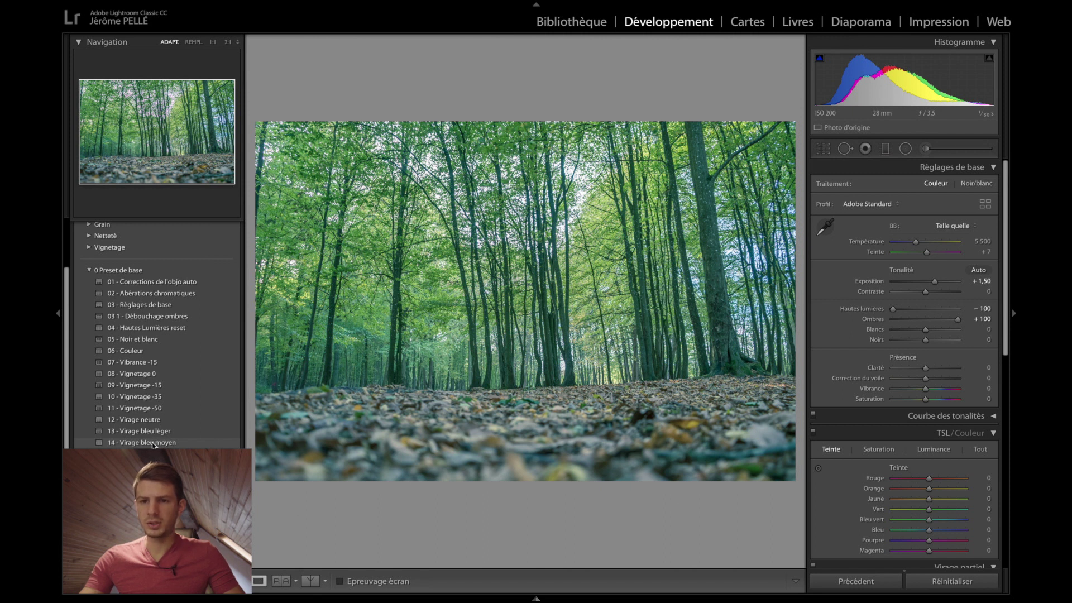
Apply the '14 - Virage bleu moyen' preset, then set blacks to -43 and whites to +14
{"action": "left_click", "coordinate": [151, 443]}
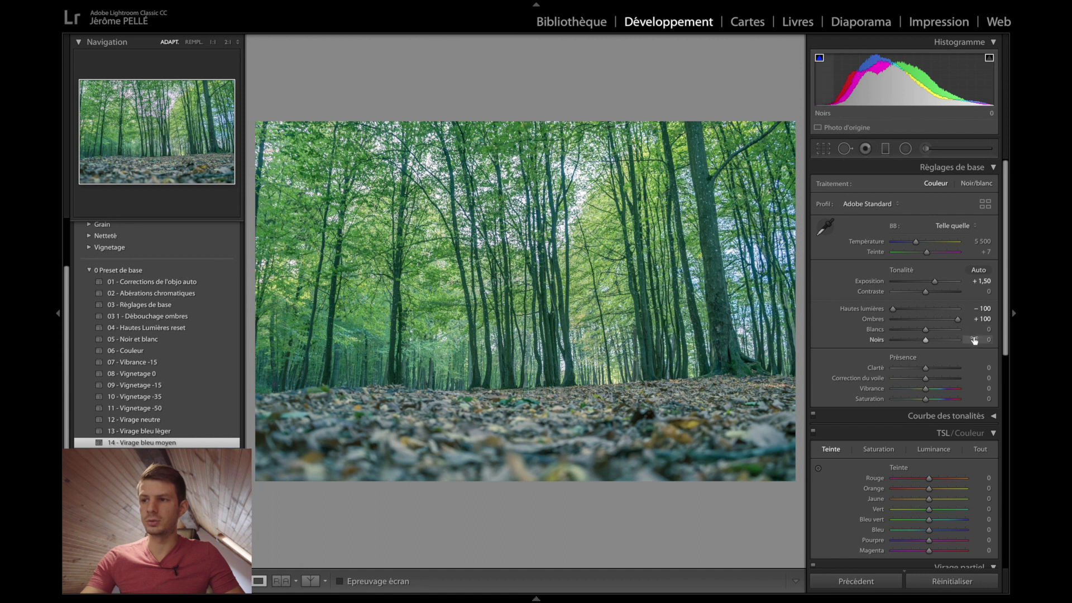
{"action": "left_click_drag", "start_coordinate": [982, 342], "coordinate": [962, 341]}
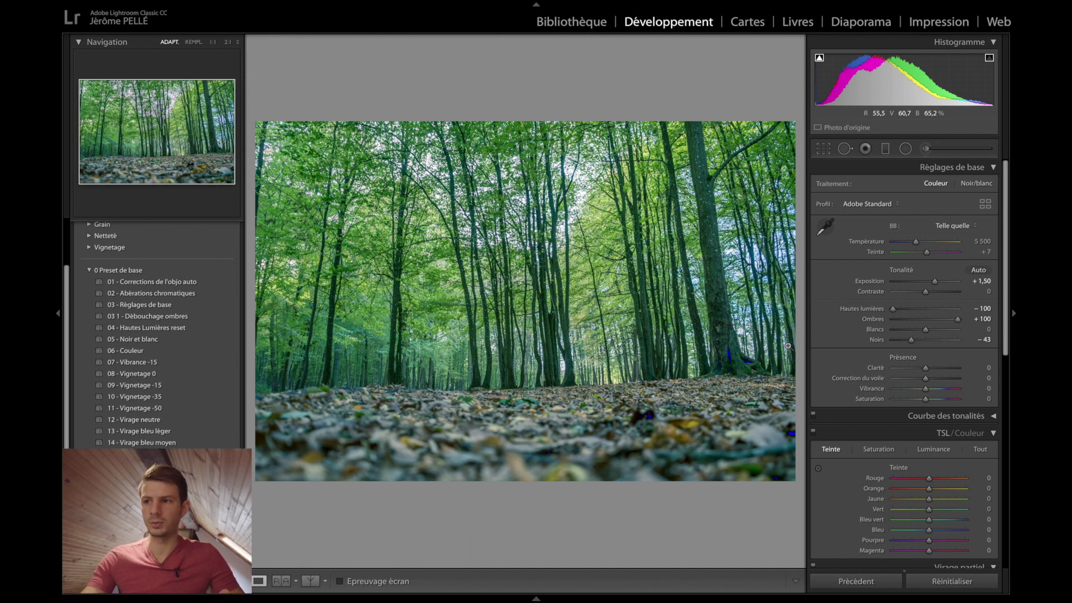
{"action": "left_click_drag", "start_coordinate": [984, 329], "coordinate": [991, 330]}
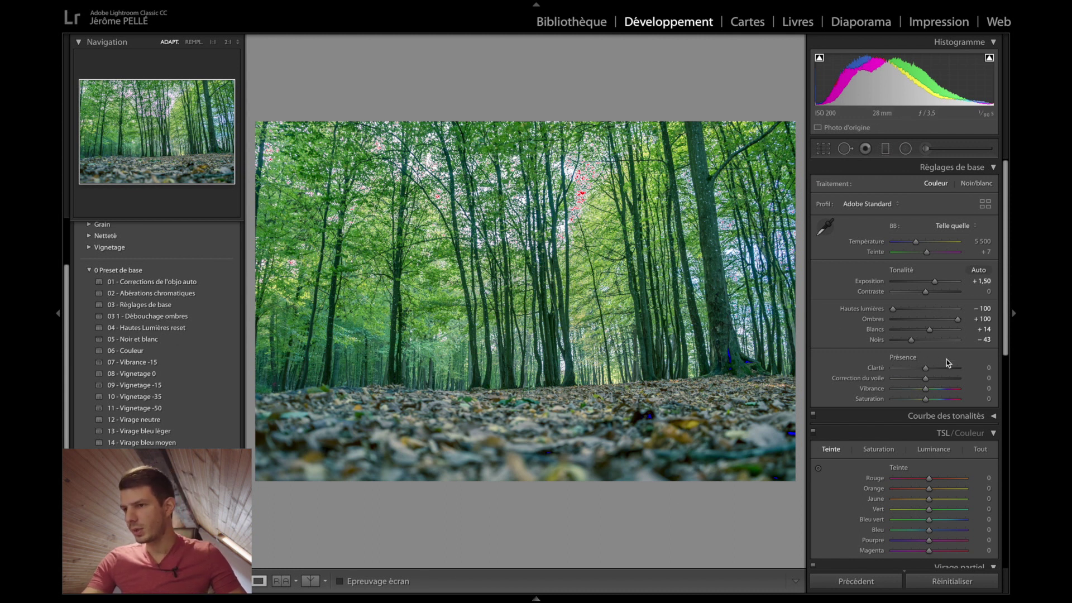
Set saturation to +20, vibrance to +15 and clarity to +15
{"action": "left_click", "coordinate": [984, 400]}
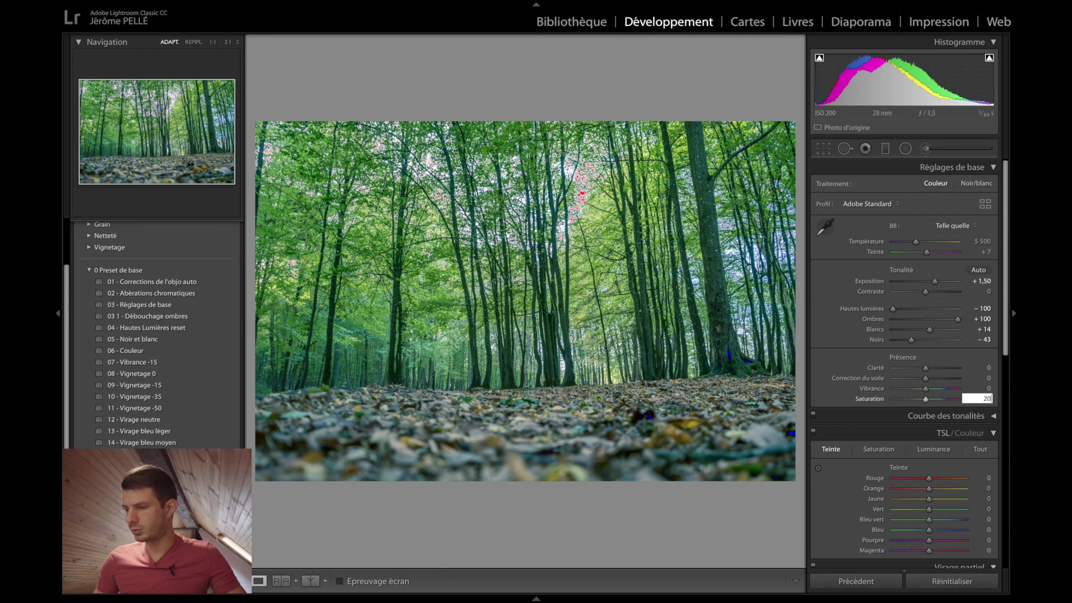
{"action": "key", "text": "Return"}
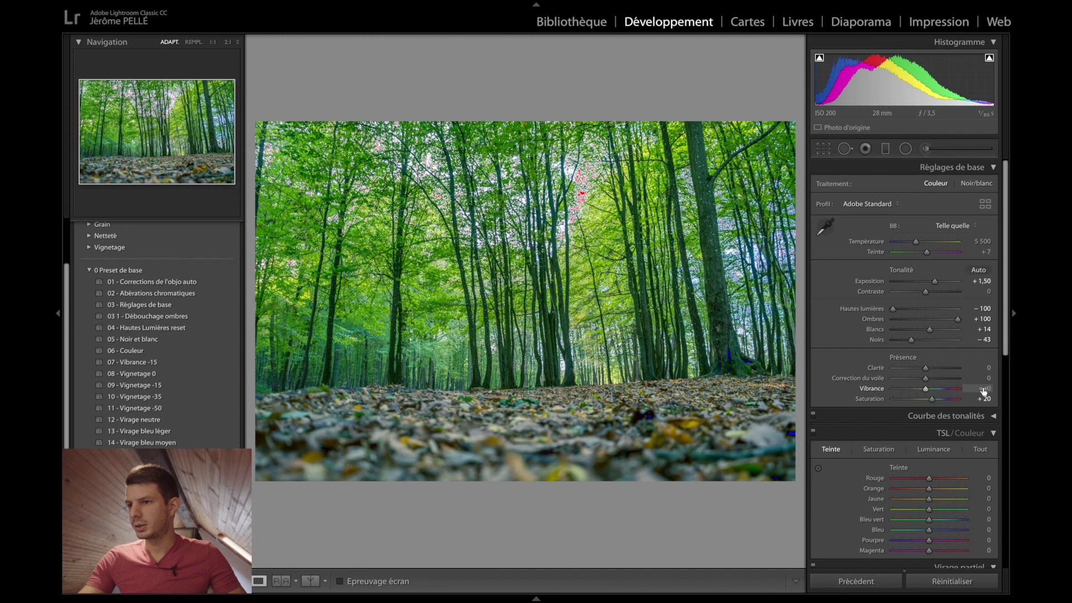
{"action": "left_click", "coordinate": [984, 391]}
{"action": "type", "text": "+ 15"}
{"action": "key", "text": "Return"}
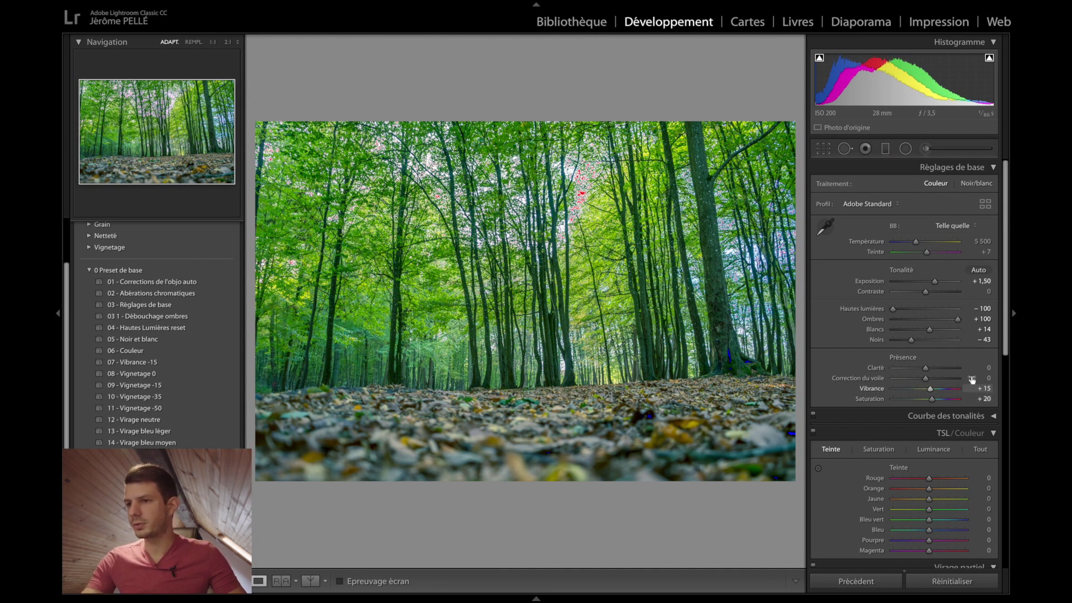
{"action": "left_click", "coordinate": [978, 368]}
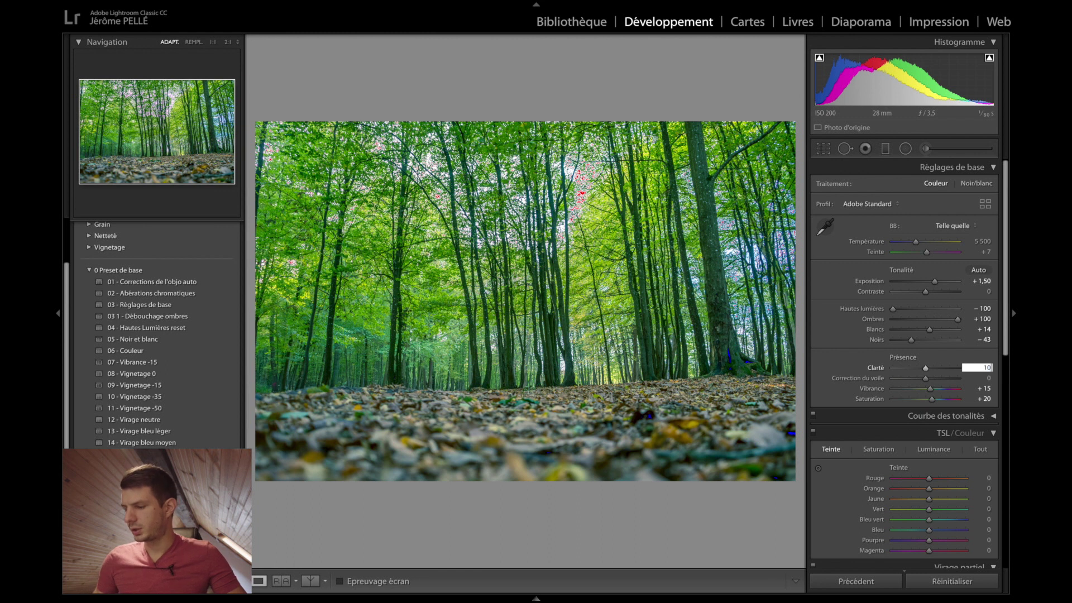
{"action": "key", "text": "BackSpace"}
{"action": "type", "text": "5"}
{"action": "key", "text": "Return"}
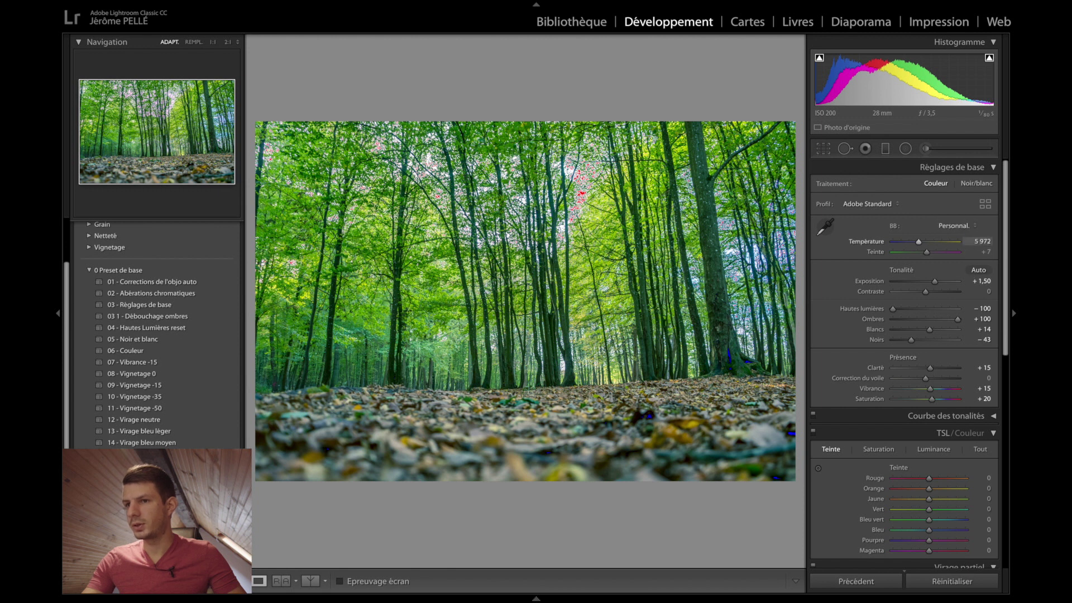
Warm the white balance to temperature 7 681 and reduce exposure to +1,19
{"action": "mouse_move", "coordinate": [983, 241]}
{"action": "left_mouse_down"}
{"action": "mouse_move", "coordinate": [1005, 241]}
{"action": "mouse_move", "coordinate": [974, 241]}
{"action": "left_mouse_up"}
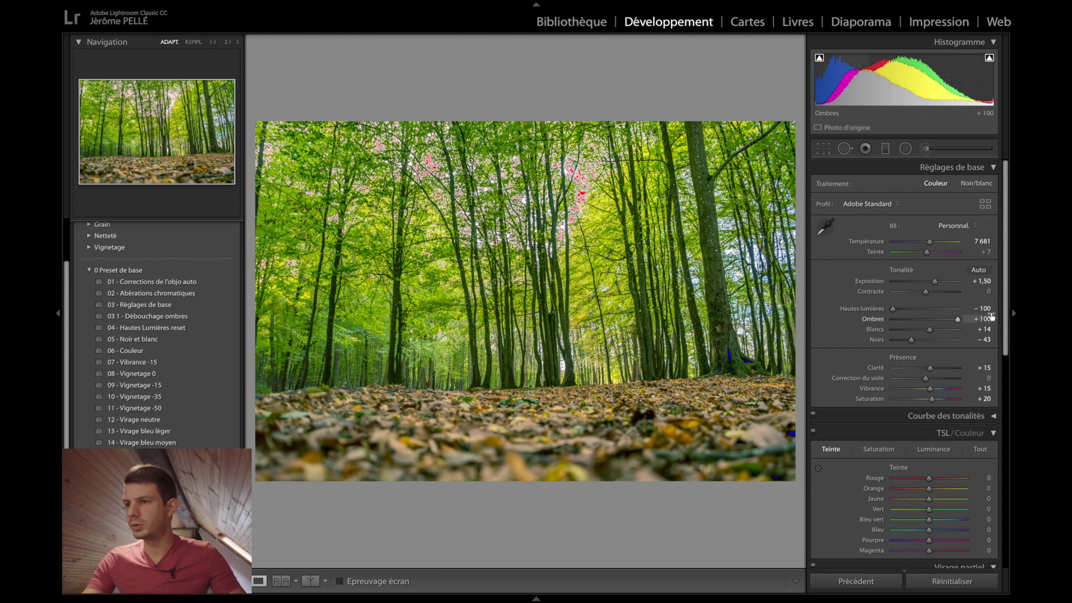
{"action": "left_click_drag", "start_coordinate": [984, 319], "coordinate": [991, 319]}
{"action": "left_click_drag", "start_coordinate": [986, 283], "coordinate": [968, 282]}
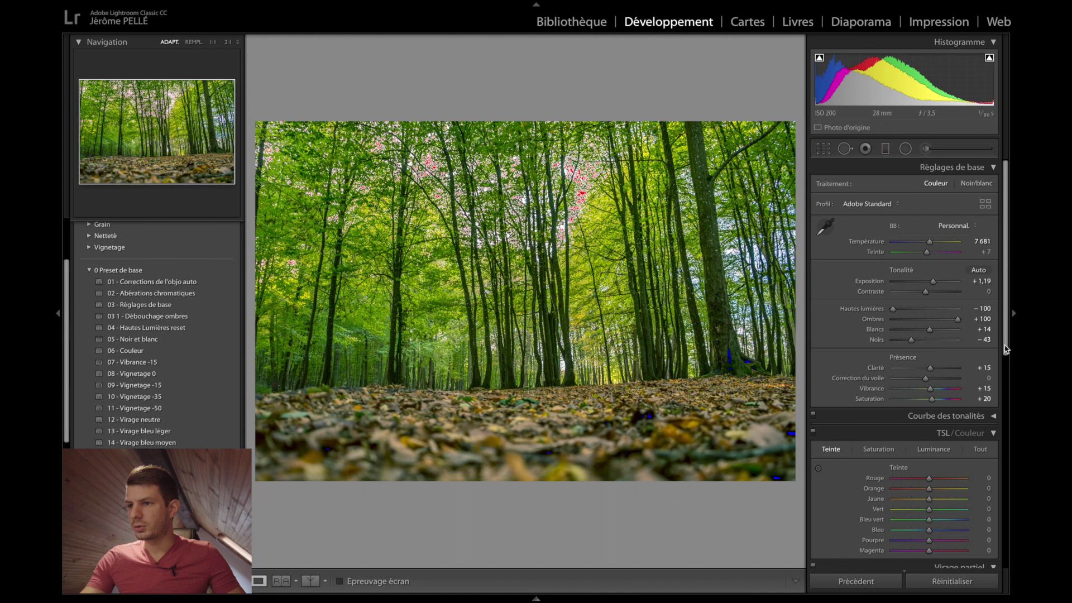
{"action": "left_click_drag", "start_coordinate": [1005, 349], "coordinate": [1002, 375]}
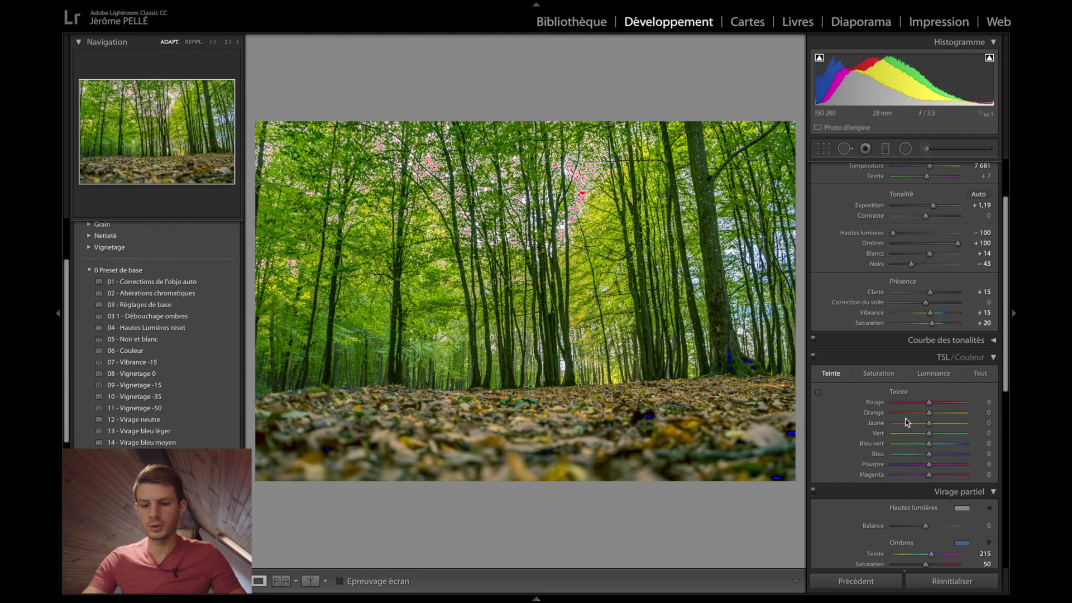
Drag on the photo with the targeted hue tool to set Yellow -100, Green -34 and Orange -67
{"action": "left_click", "coordinate": [818, 393]}
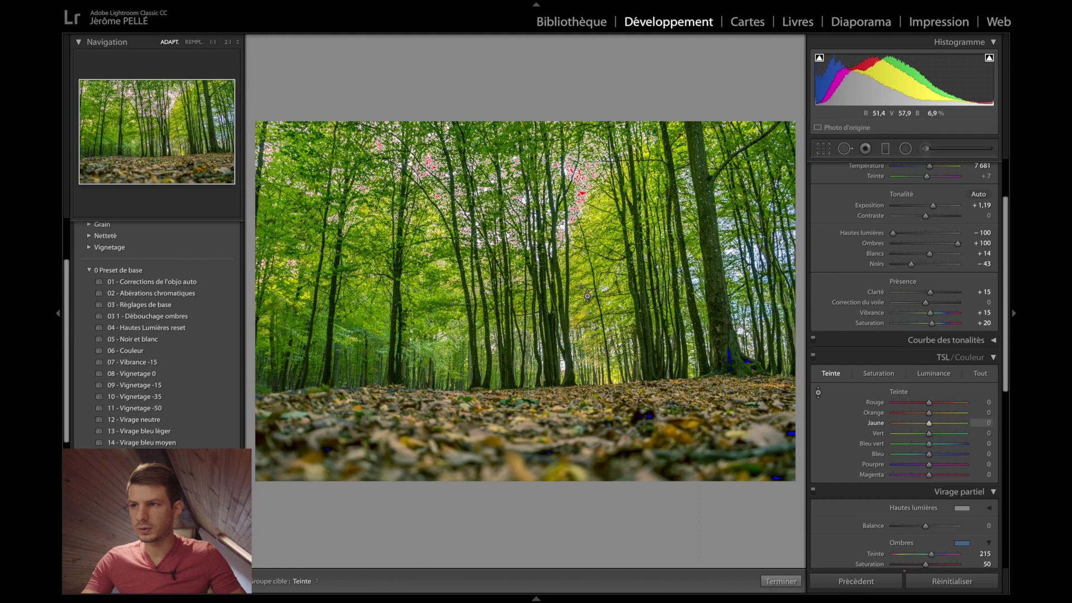
{"action": "left_click_drag", "start_coordinate": [580, 190], "coordinate": [581, 197]}
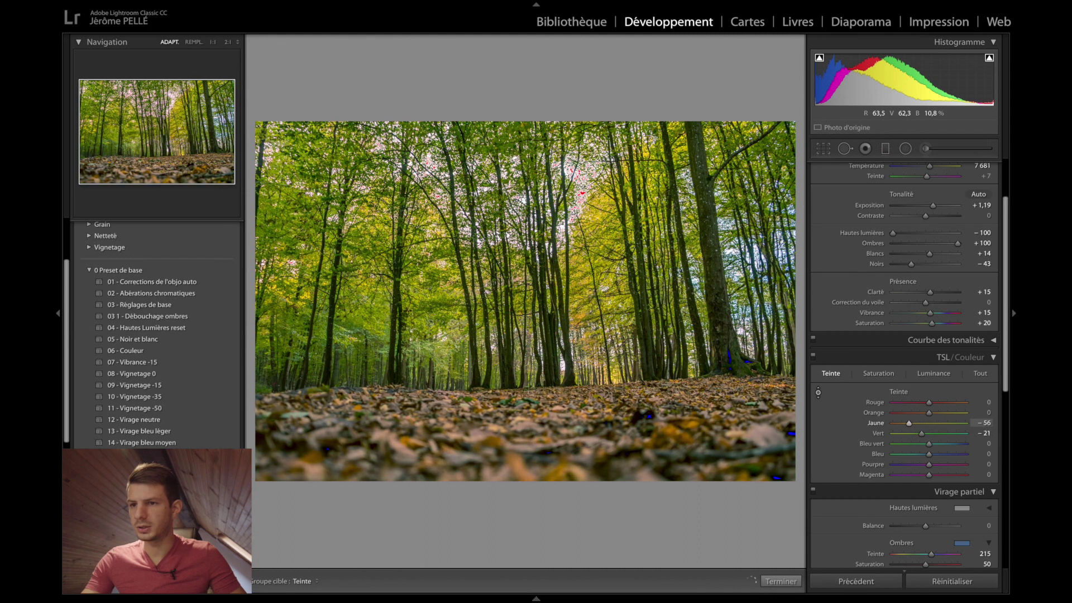
{"action": "left_click_drag", "start_coordinate": [581, 197], "coordinate": [581, 223]}
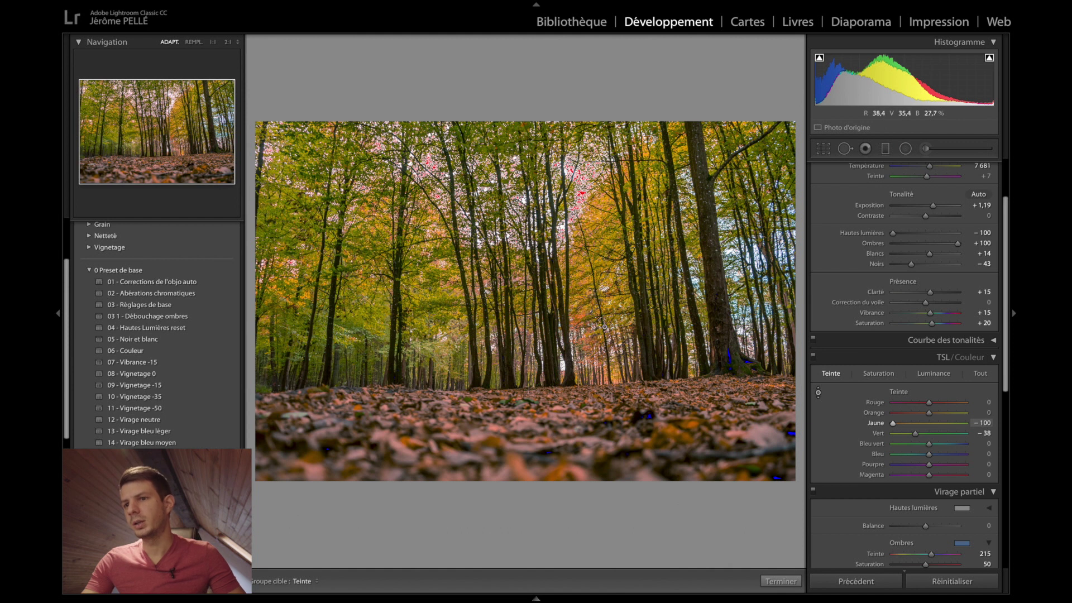
{"action": "left_click_drag", "start_coordinate": [581, 223], "coordinate": [580, 221]}
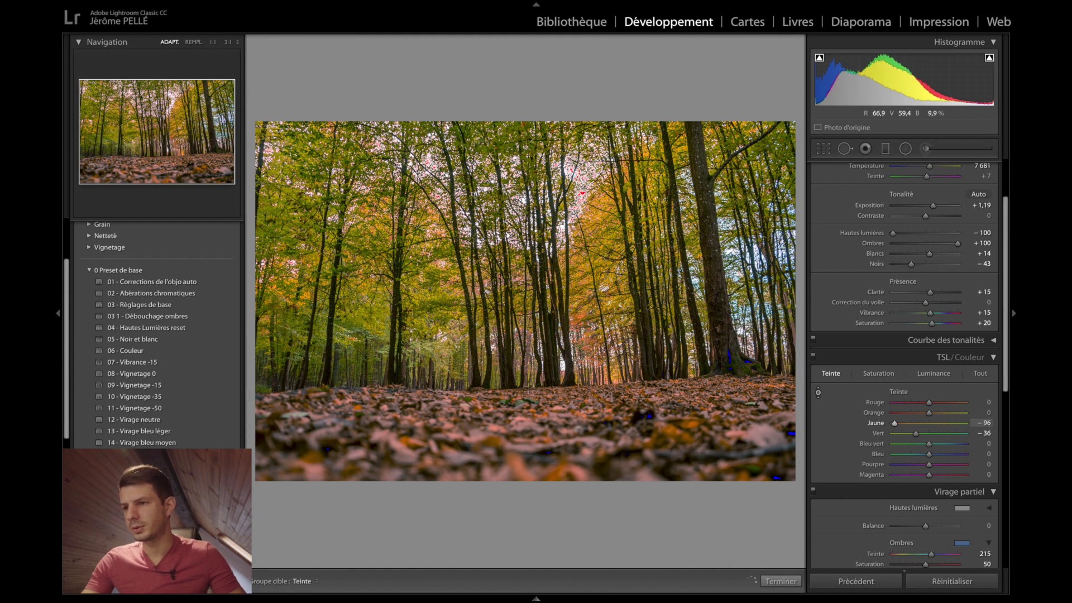
{"action": "left_click_drag", "start_coordinate": [583, 361], "coordinate": [549, 432]}
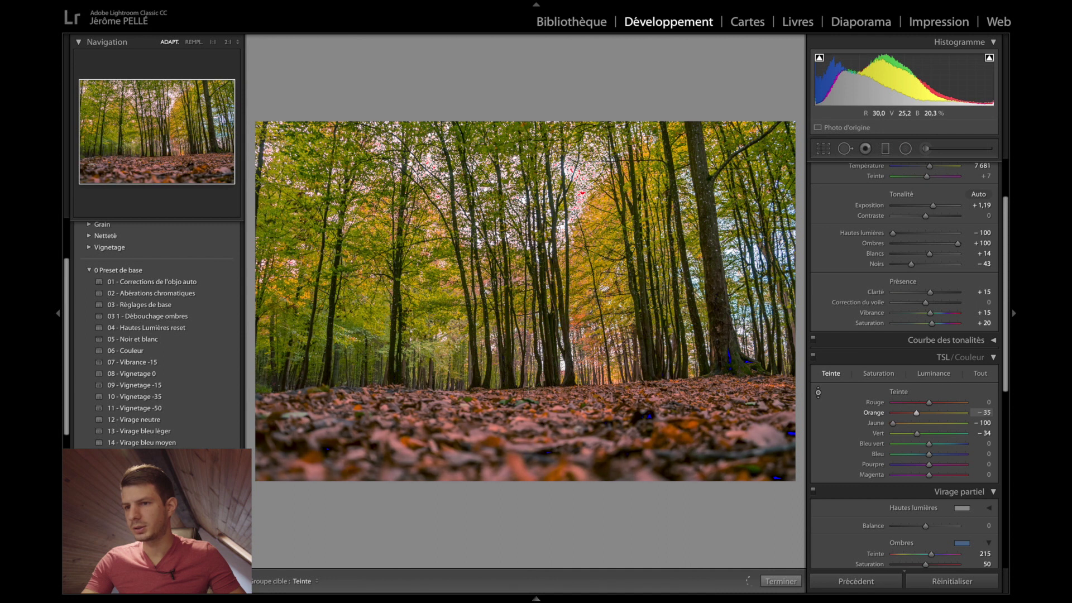
{"action": "left_click_drag", "start_coordinate": [548, 433], "coordinate": [548, 434]}
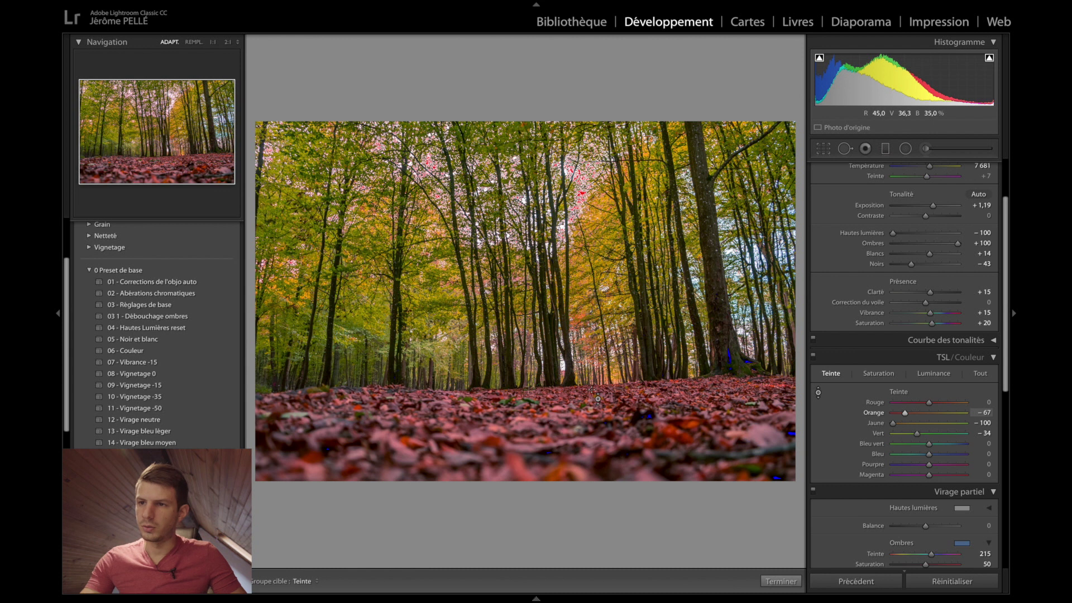
Crop the photo to a 1 x 1 square around the trees and leaf-covered path
{"action": "left_click", "coordinate": [820, 150]}
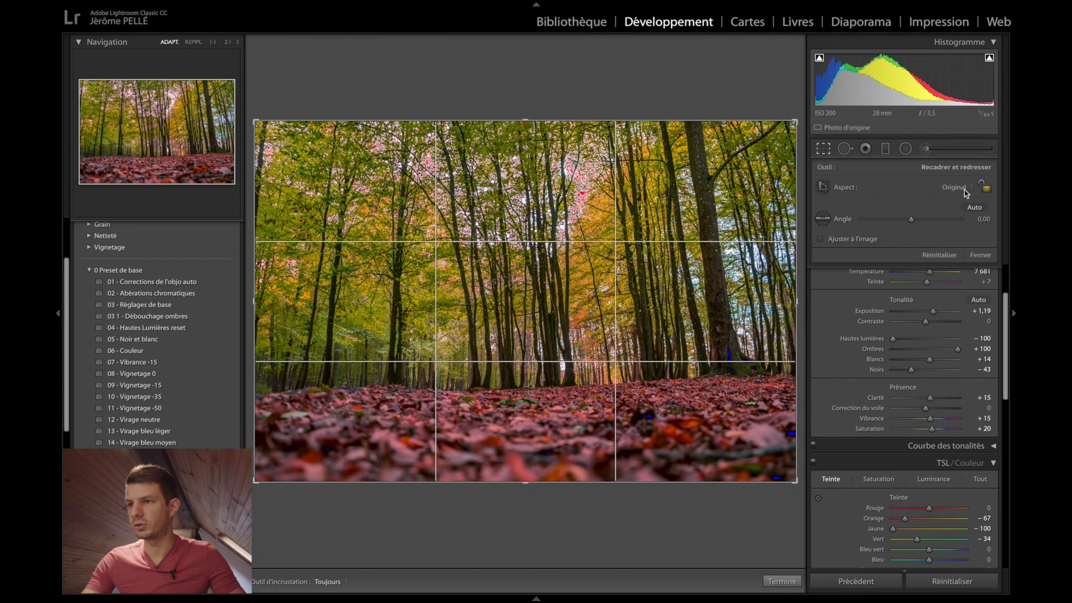
{"action": "left_click", "coordinate": [966, 188]}
{"action": "left_click", "coordinate": [932, 210]}
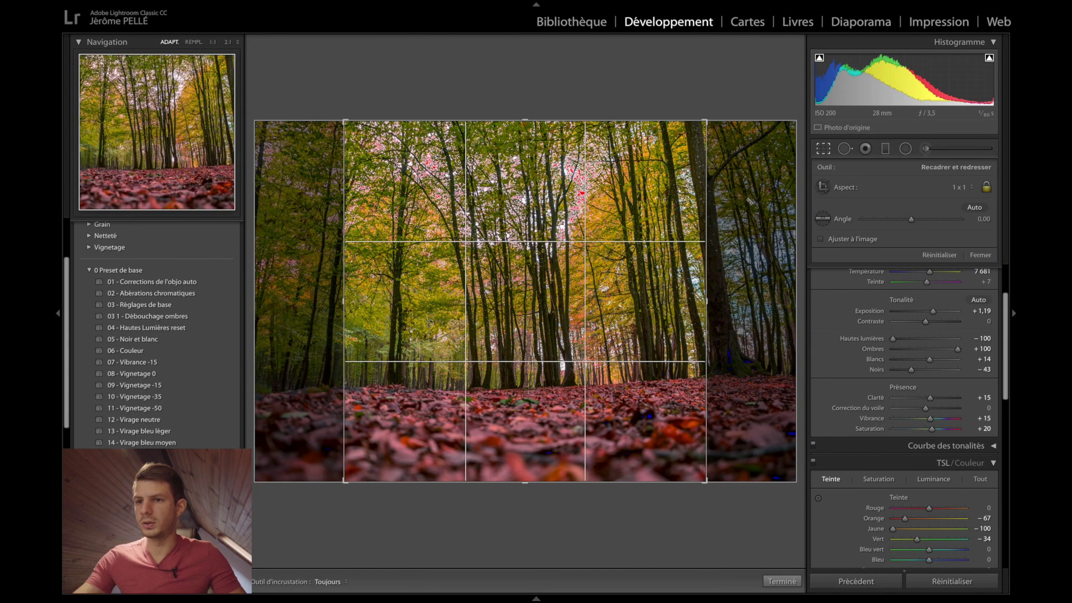
{"action": "mouse_move", "coordinate": [529, 120]}
{"action": "left_mouse_down"}
{"action": "mouse_move", "coordinate": [538, 138]}
{"action": "mouse_move", "coordinate": [530, 134]}
{"action": "left_mouse_up"}
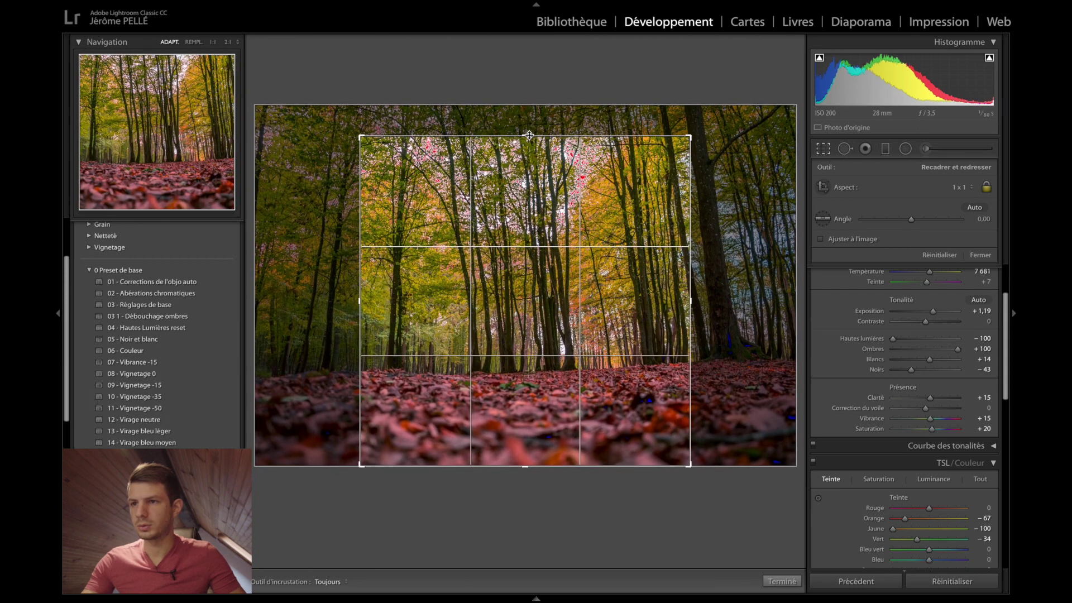
{"action": "key", "text": "Return"}
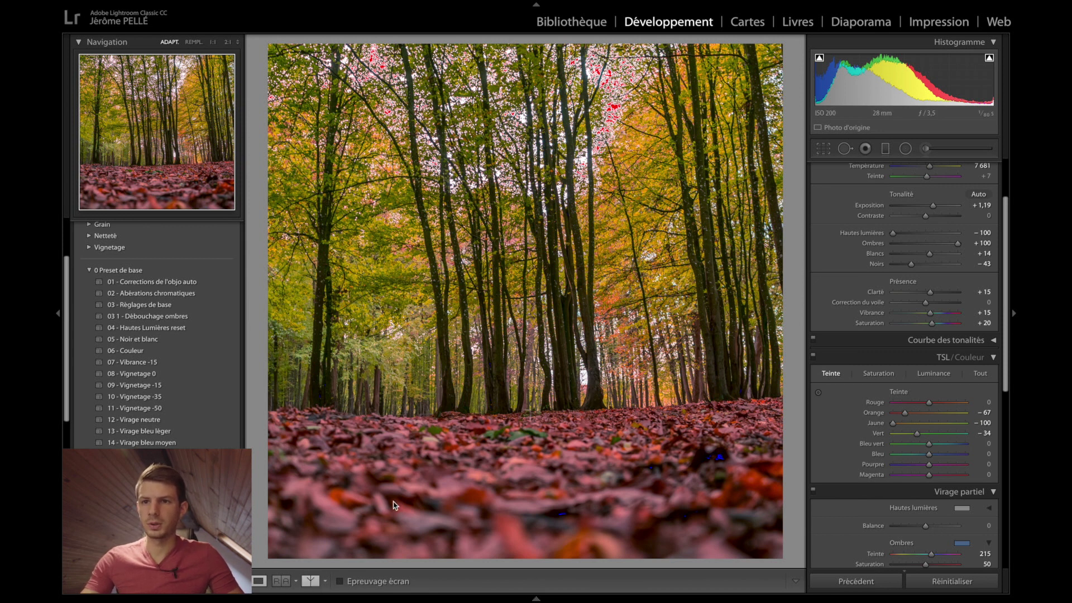
Compare the edited photo with the original in Before/After view, then return to Loupe view
{"action": "key", "text": "y"}
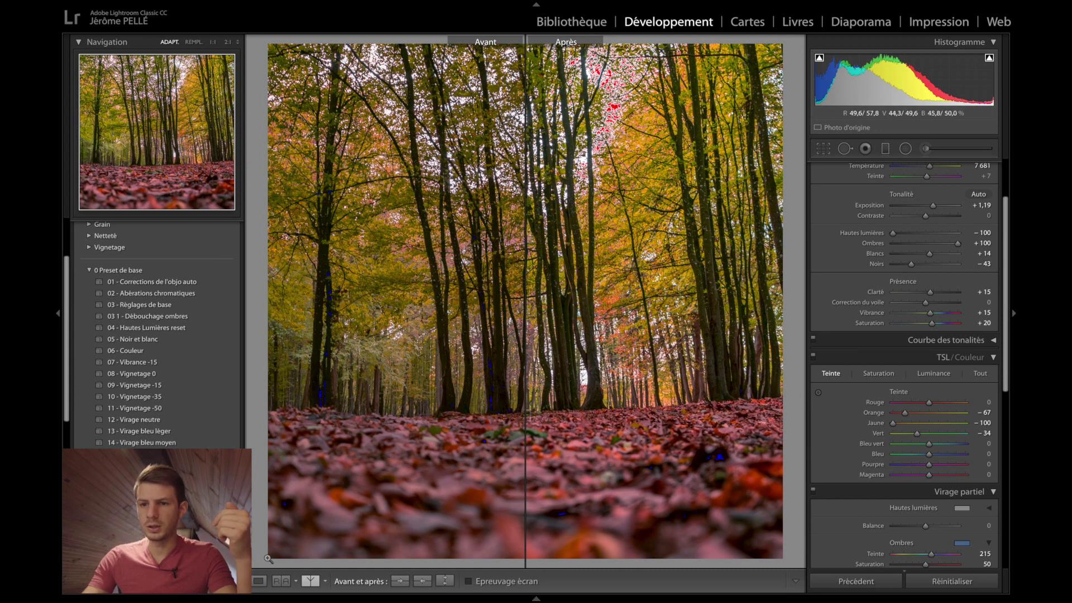
{"action": "left_click", "coordinate": [258, 582]}
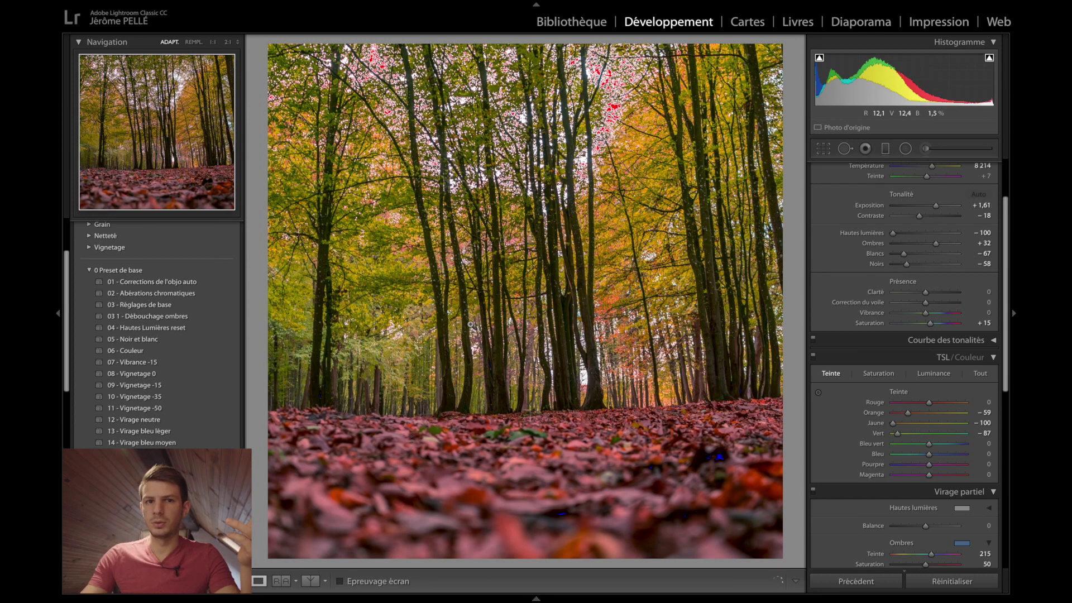
{"action": "key", "text": "backslash"}
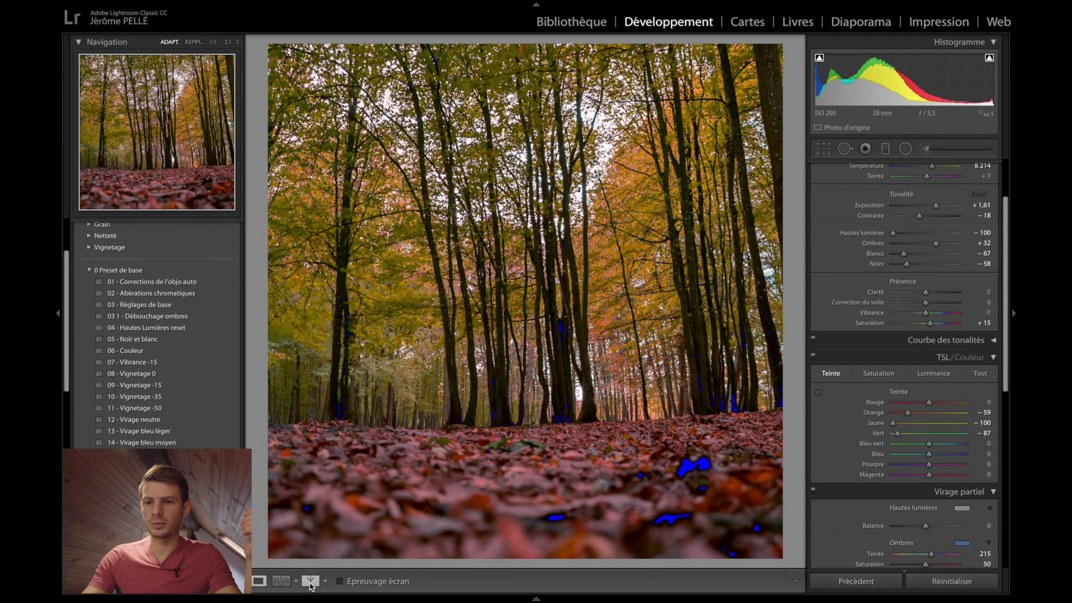
{"action": "key", "text": "y"}
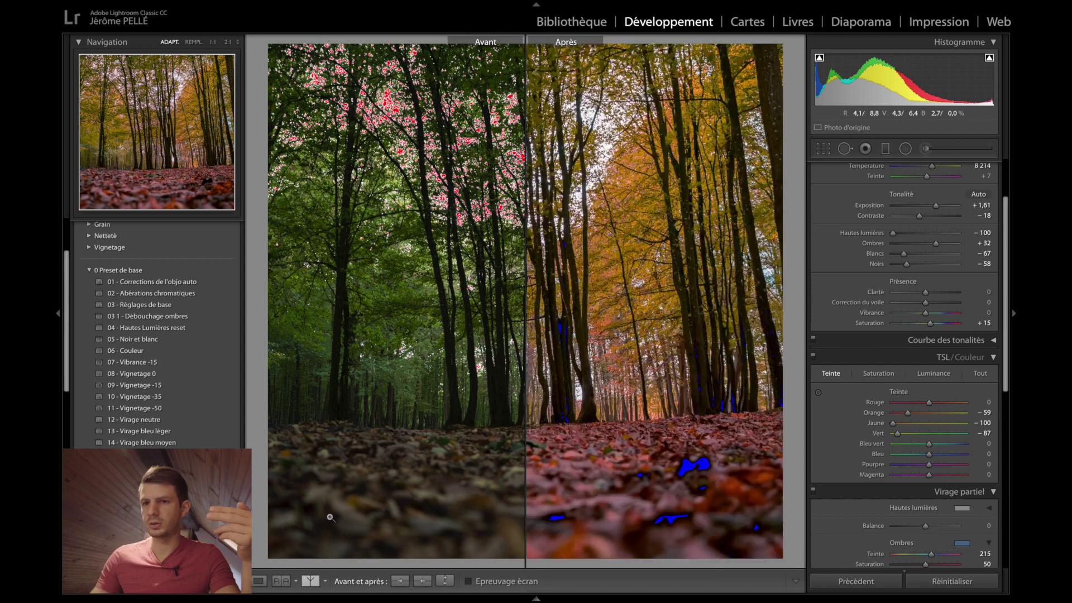
{"action": "key", "text": "Right"}
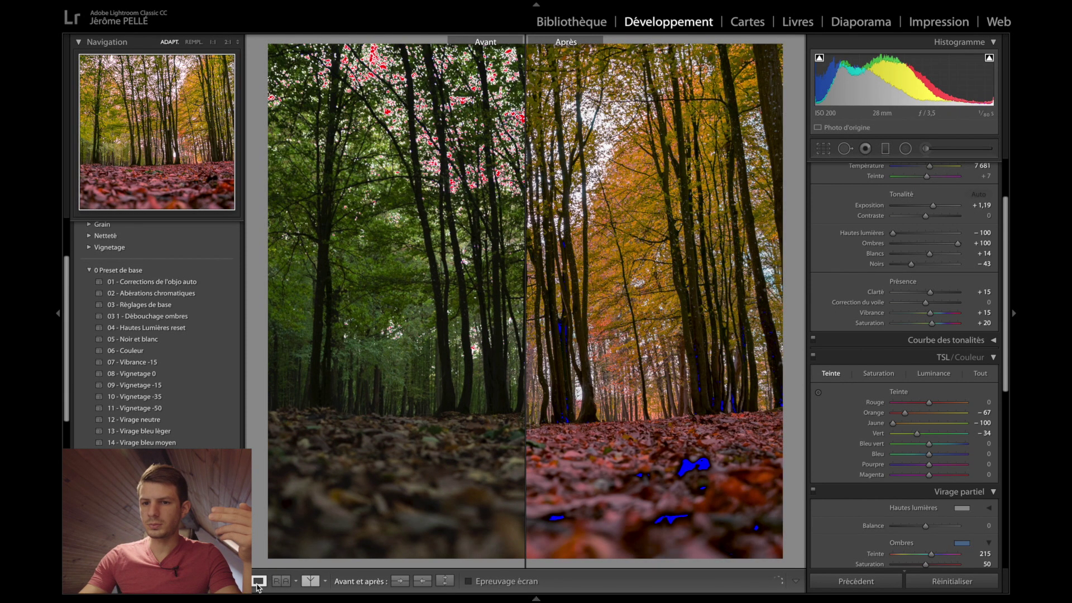
{"action": "left_click", "coordinate": [258, 582]}
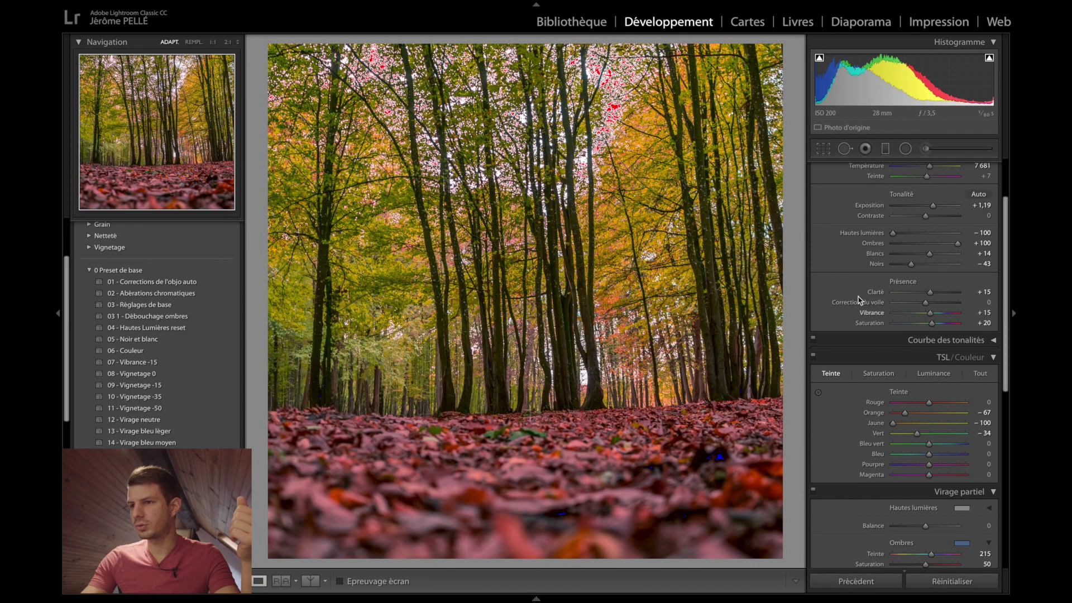
Lower the contrast to -30
{"action": "left_click", "coordinate": [984, 215]}
{"action": "type", "text": "-10"}
{"action": "key", "text": "Return"}
{"action": "type", "text": "-24"}
{"action": "key", "text": "Return"}
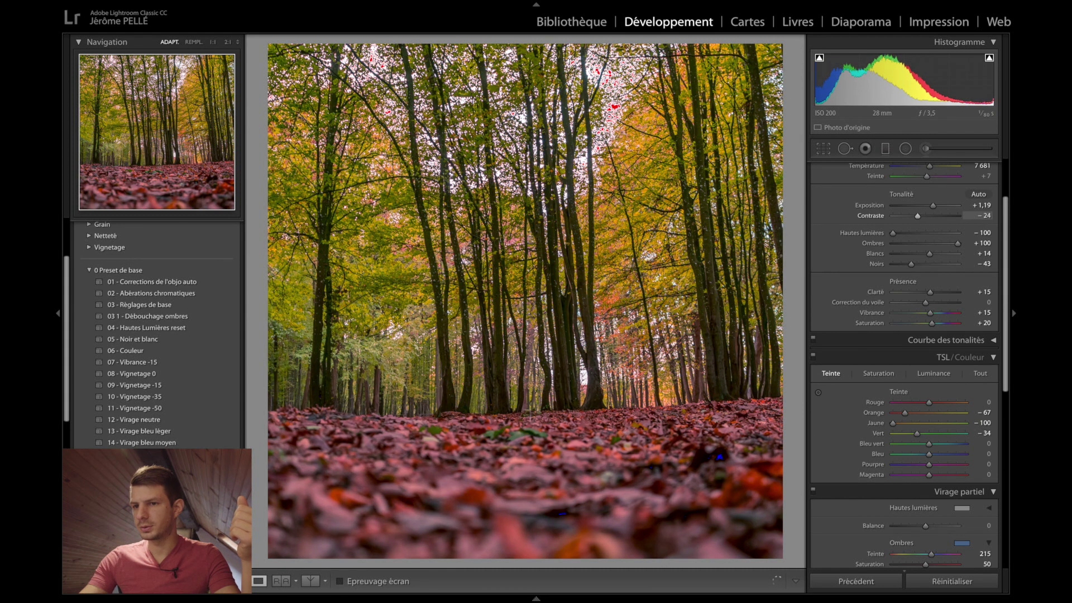
{"action": "key", "text": "Down"}
{"action": "key", "text": "Down"}
{"action": "key", "text": "Down"}
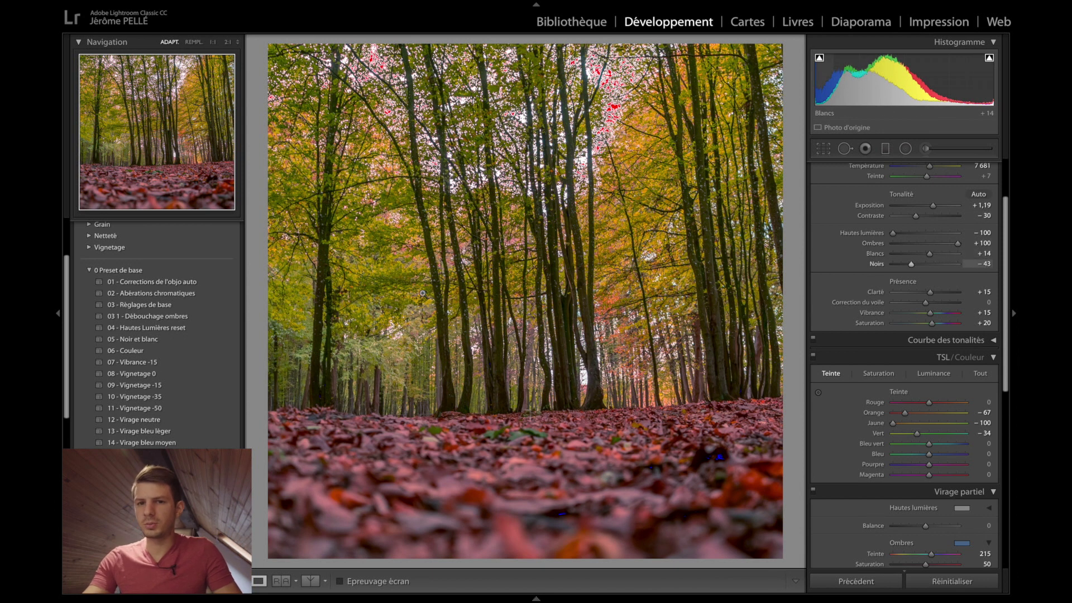
Apply the '09 - Vignetage -15' preset to darken the photo's edges
{"action": "left_click", "coordinate": [138, 390]}
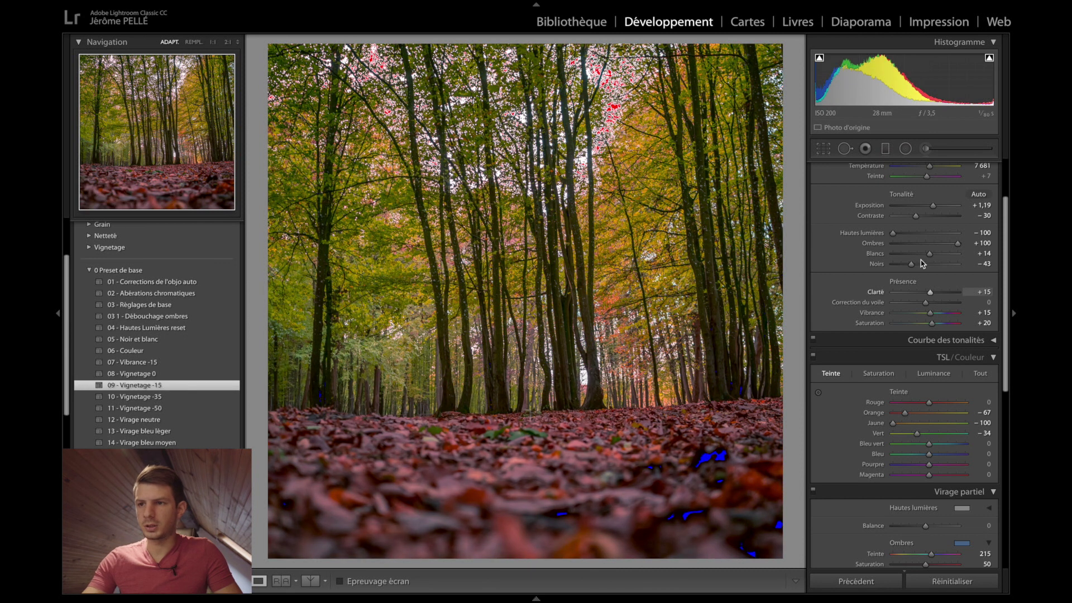